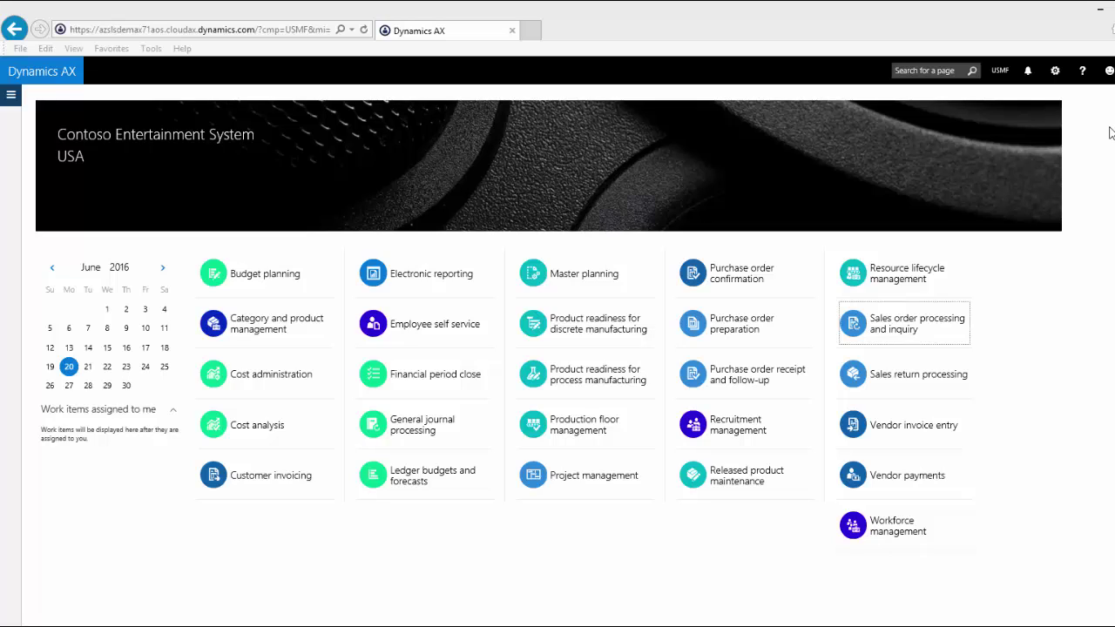
From all sales orders, open the lowest listed Forest Wholesales order and review its picking list posting parameters without posting.
left_click(902, 332)
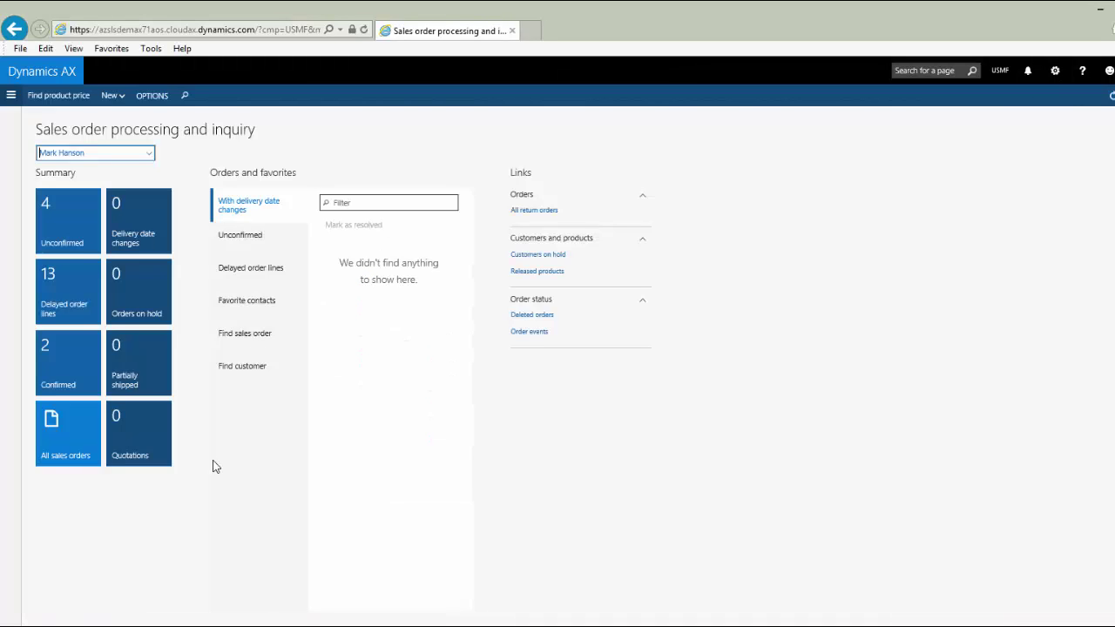
left_click(67, 438)
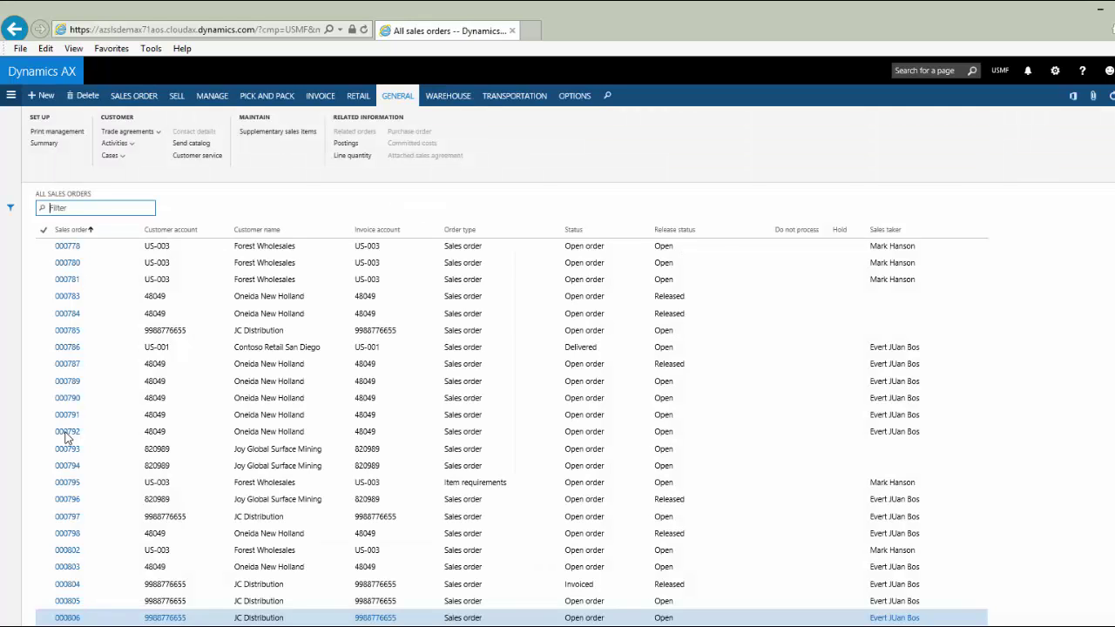
left_click(69, 554)
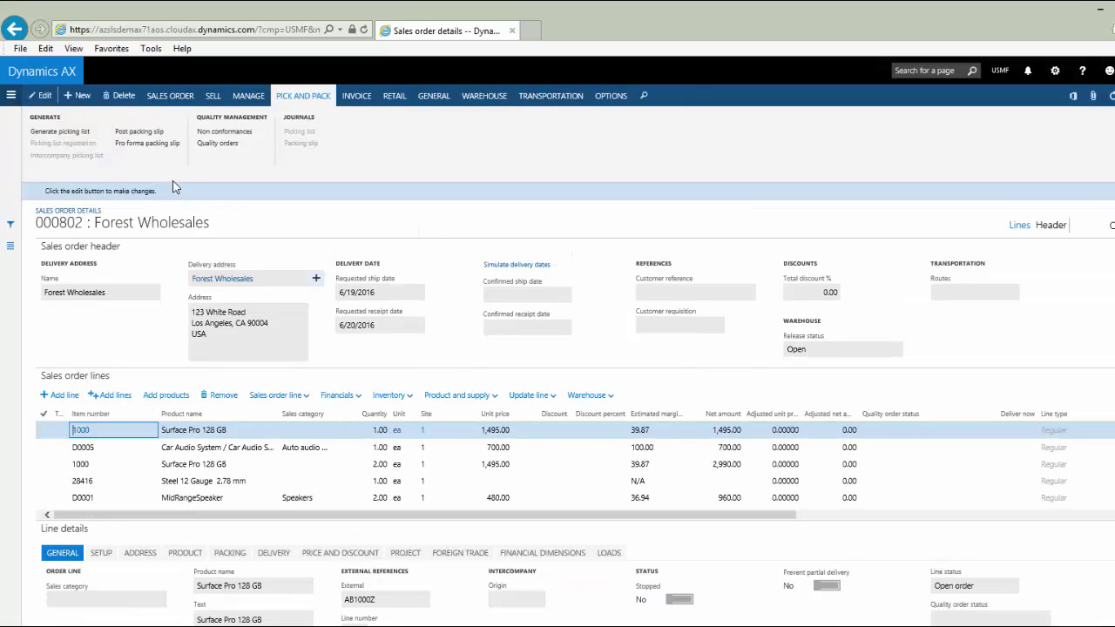
left_click(50, 133)
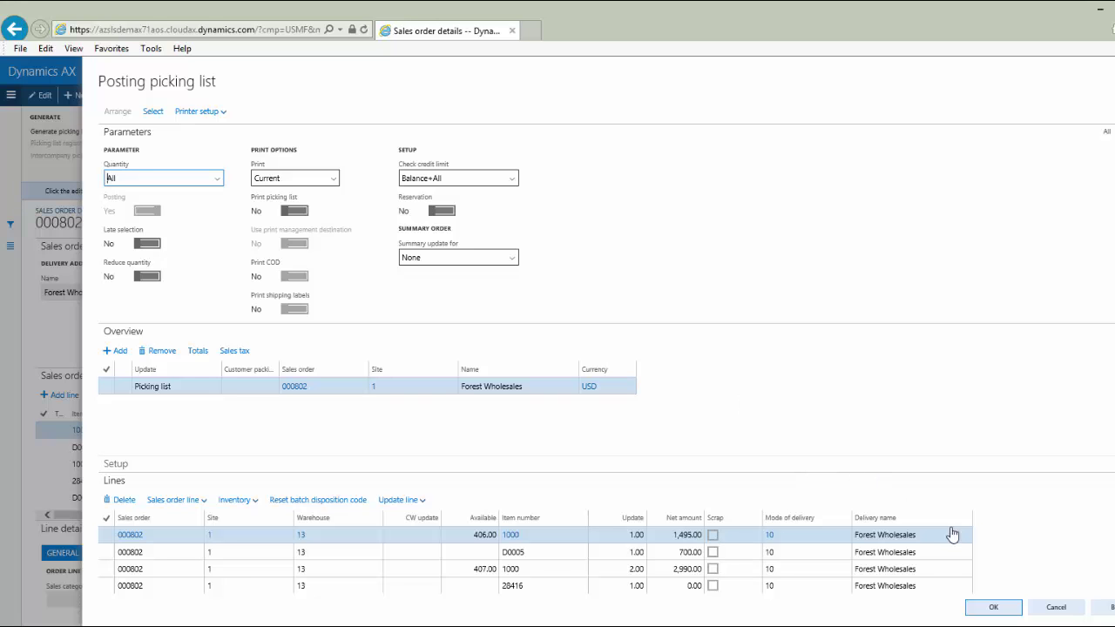
left_click(1058, 610)
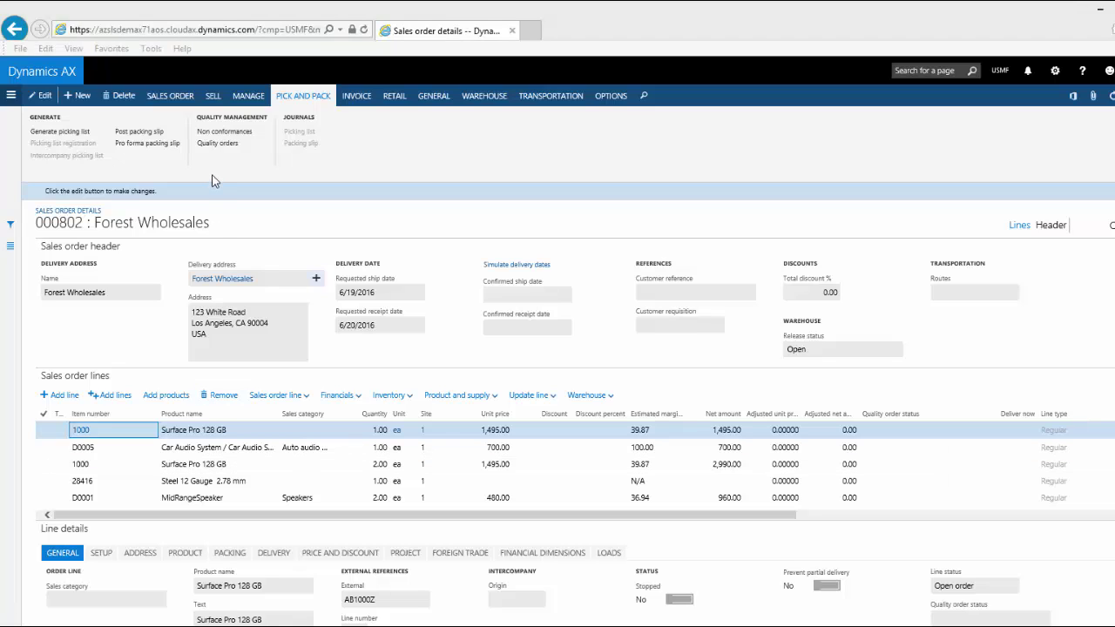
Open the Release sales order picking page and load the sales lines with the previously used query.
left_click(11, 96)
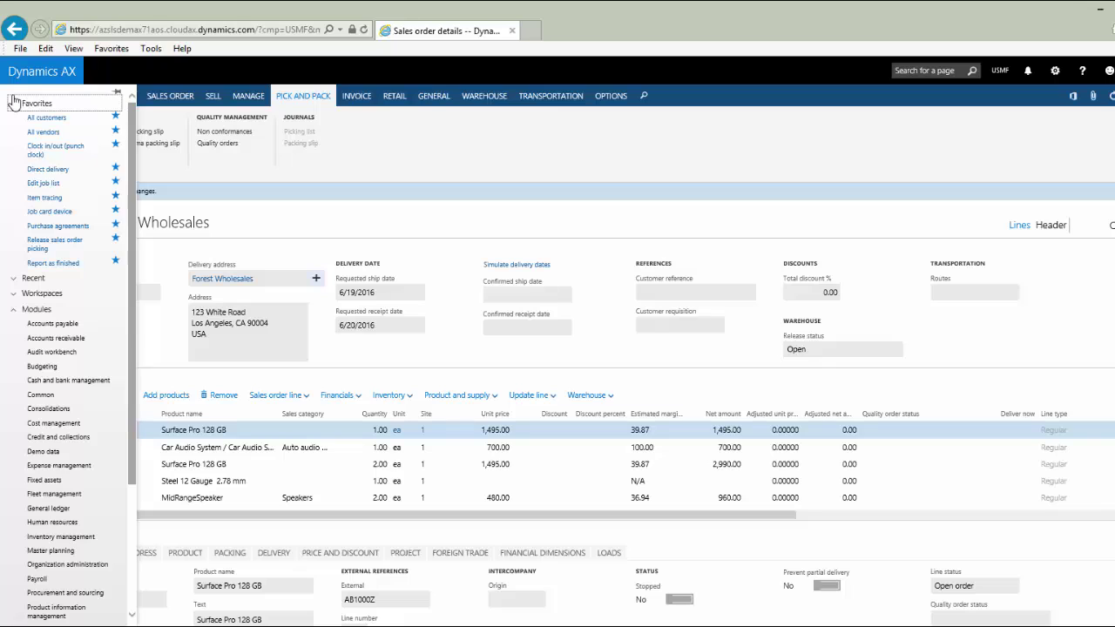
left_click(37, 249)
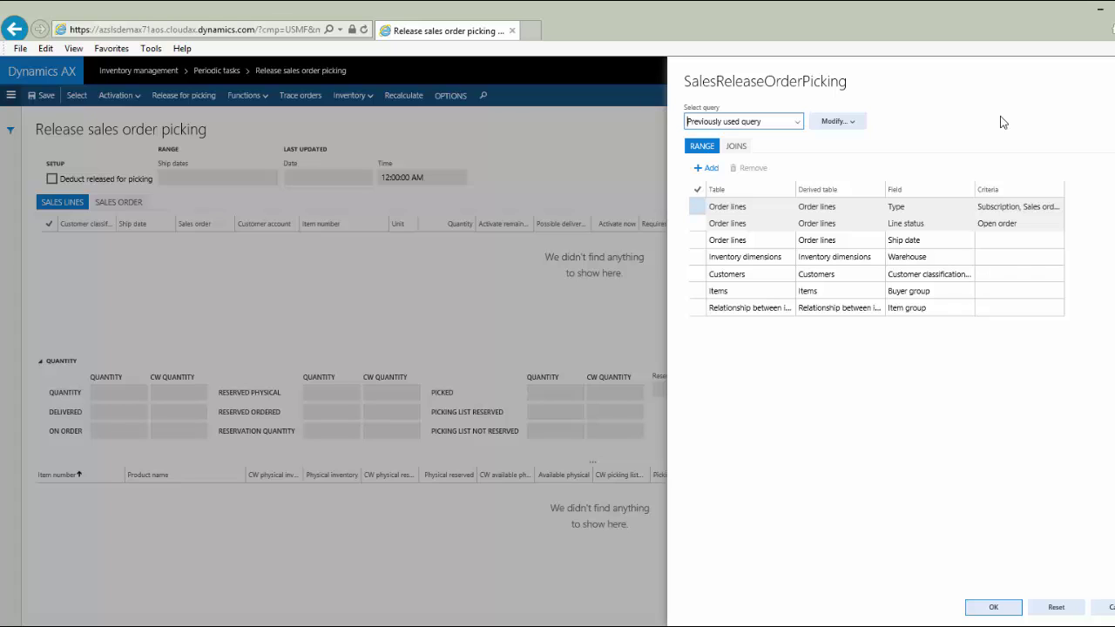
left_click(797, 122)
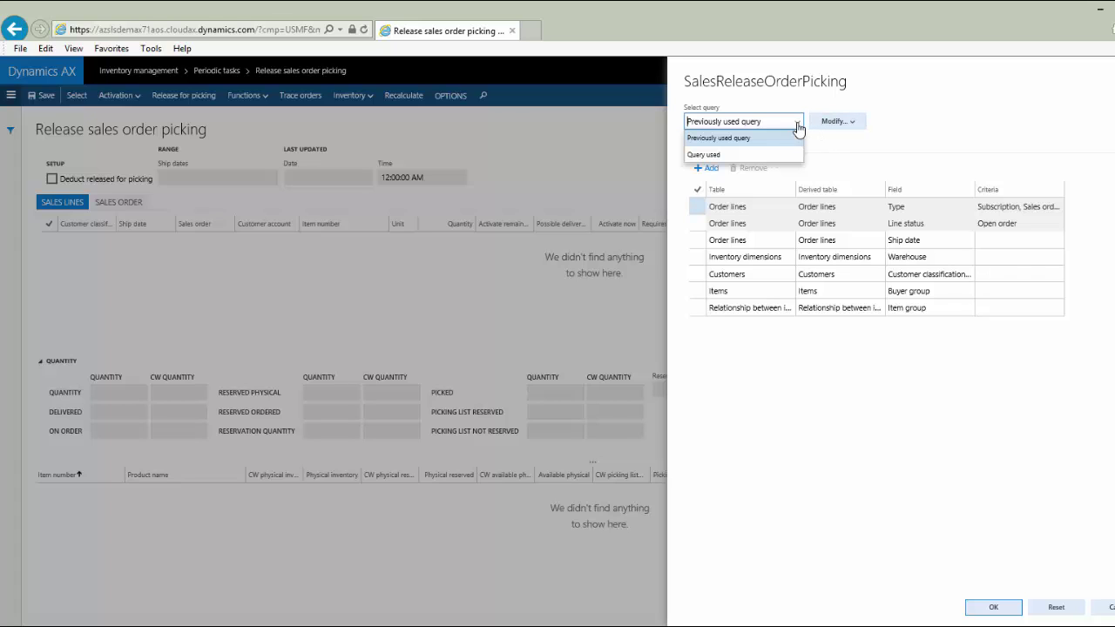
left_click(797, 128)
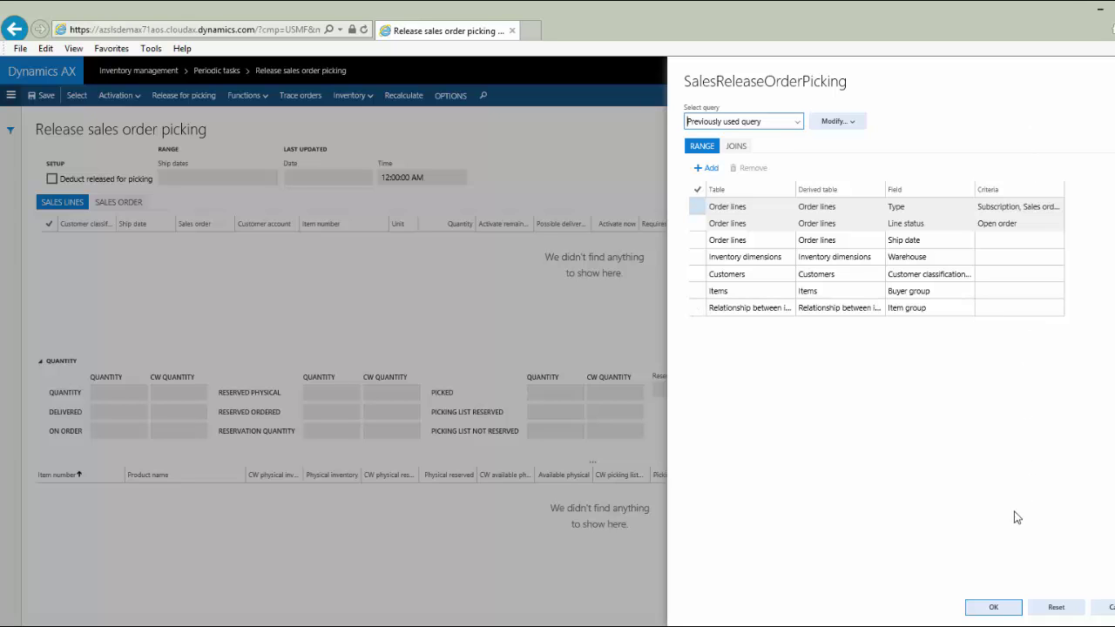
left_click(994, 609)
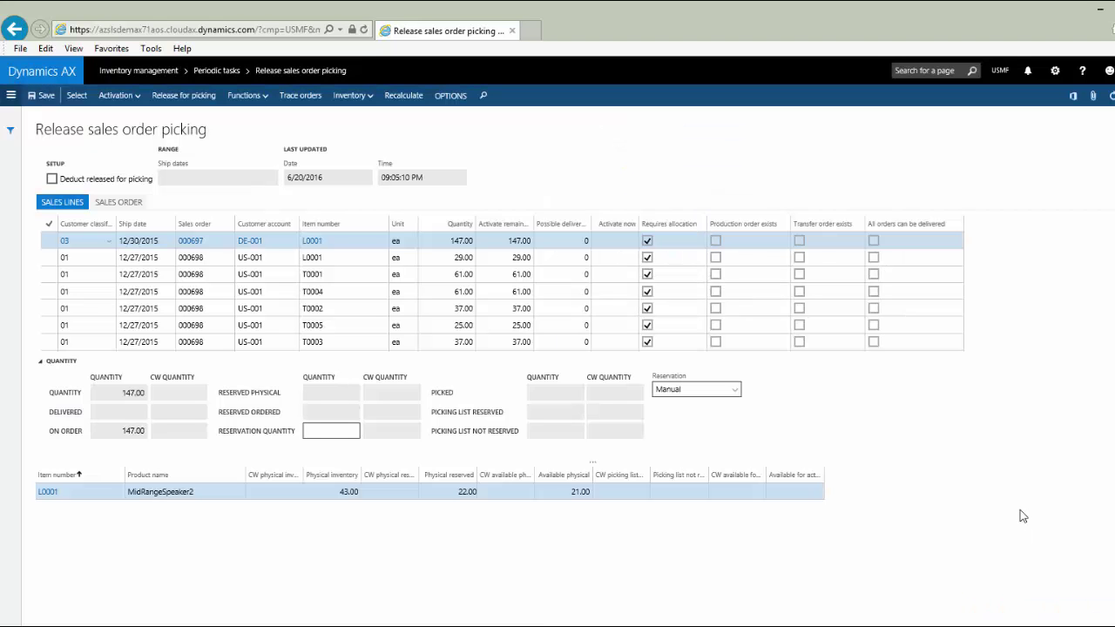
Collapse the Quantity section and enlarge the sales lines grid to show more rows.
left_click(39, 361)
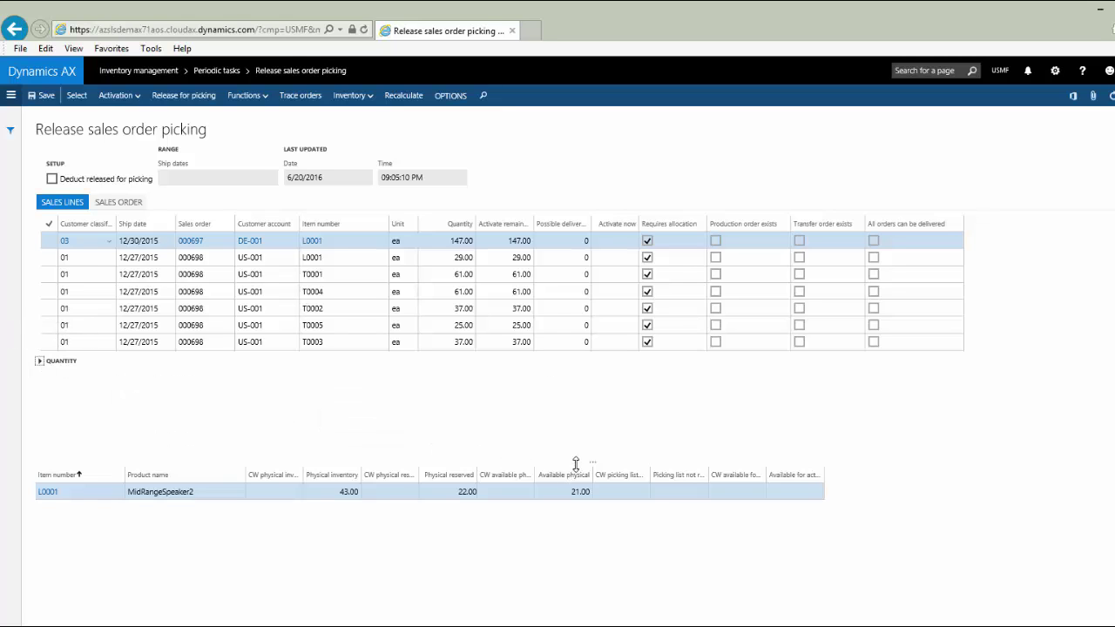
left_click_drag(592, 456, 589, 390)
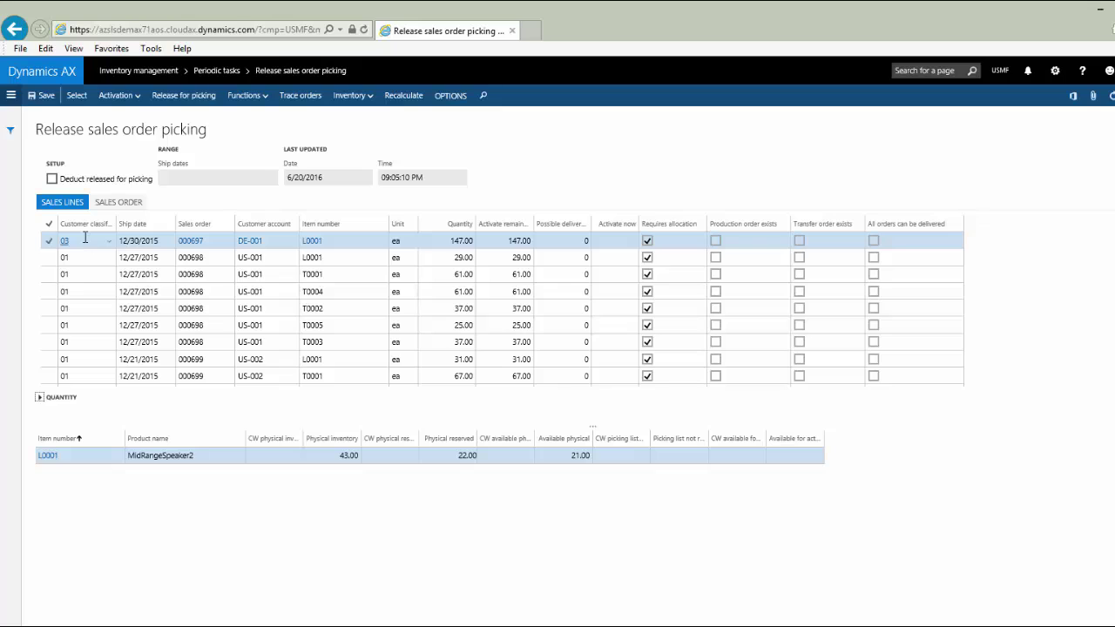
mouse_move(85, 237)
left_click(621, 238)
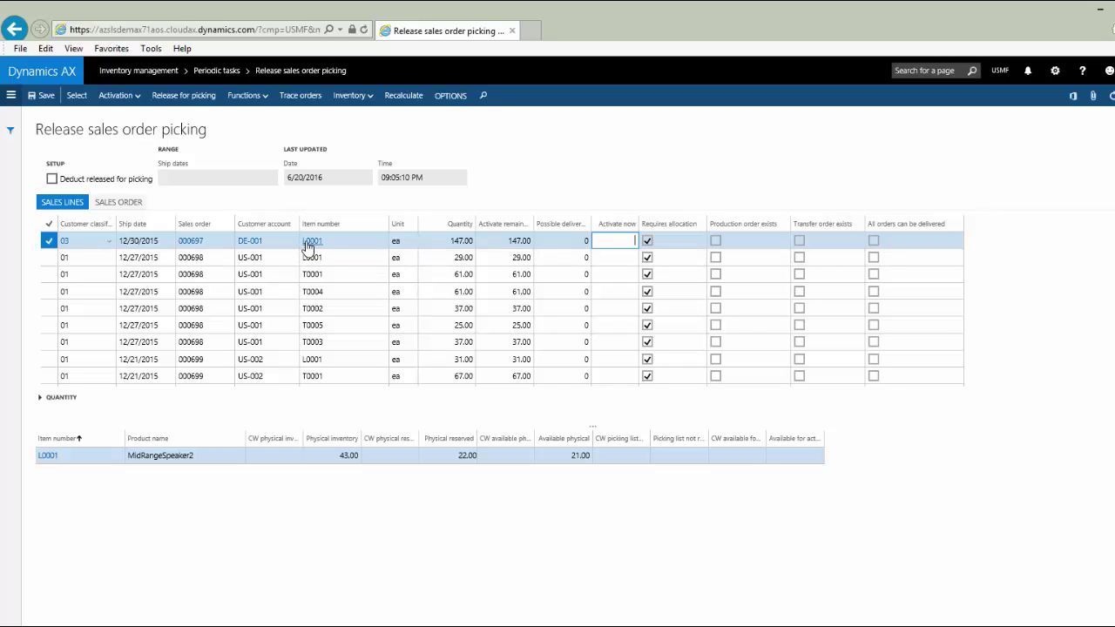
Sort the sales lines by item number from A to Z.
mouse_move(326, 247)
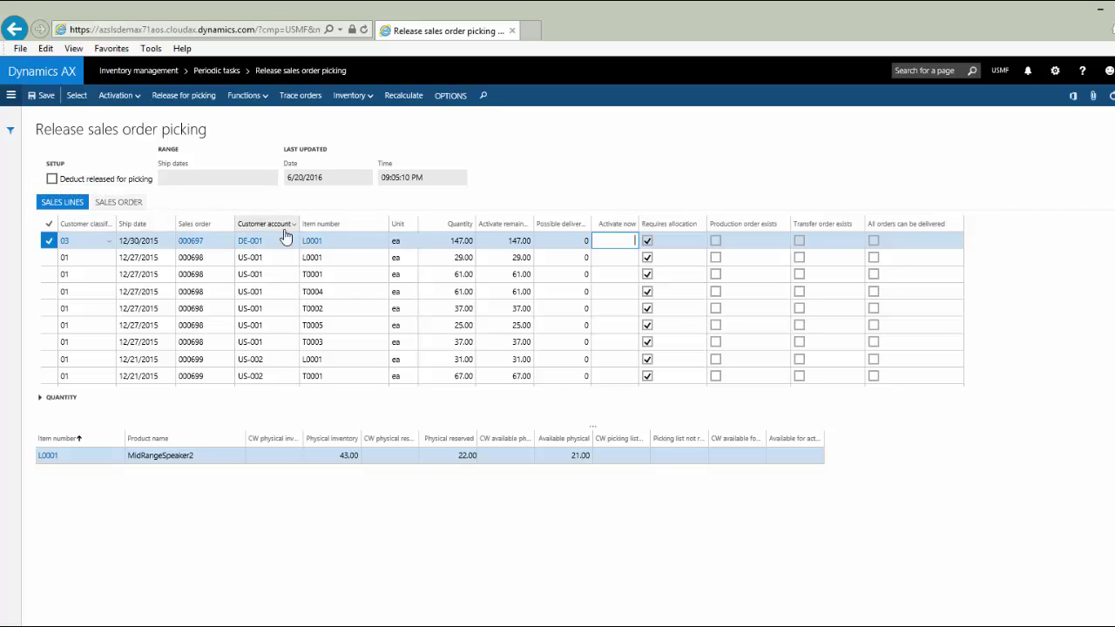
left_click(384, 228)
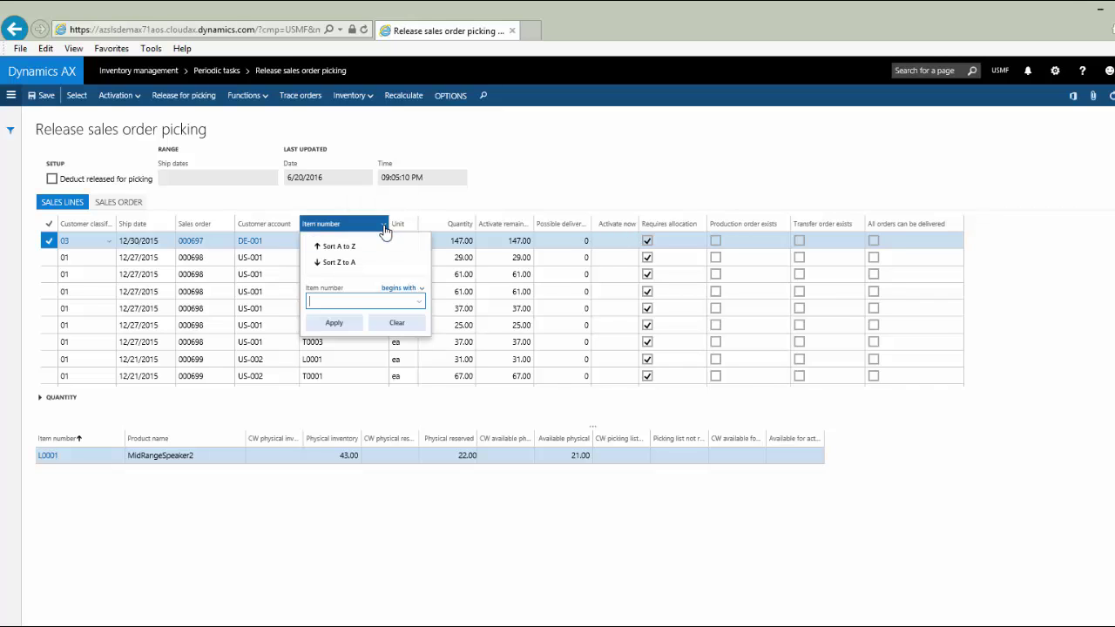
left_click(356, 249)
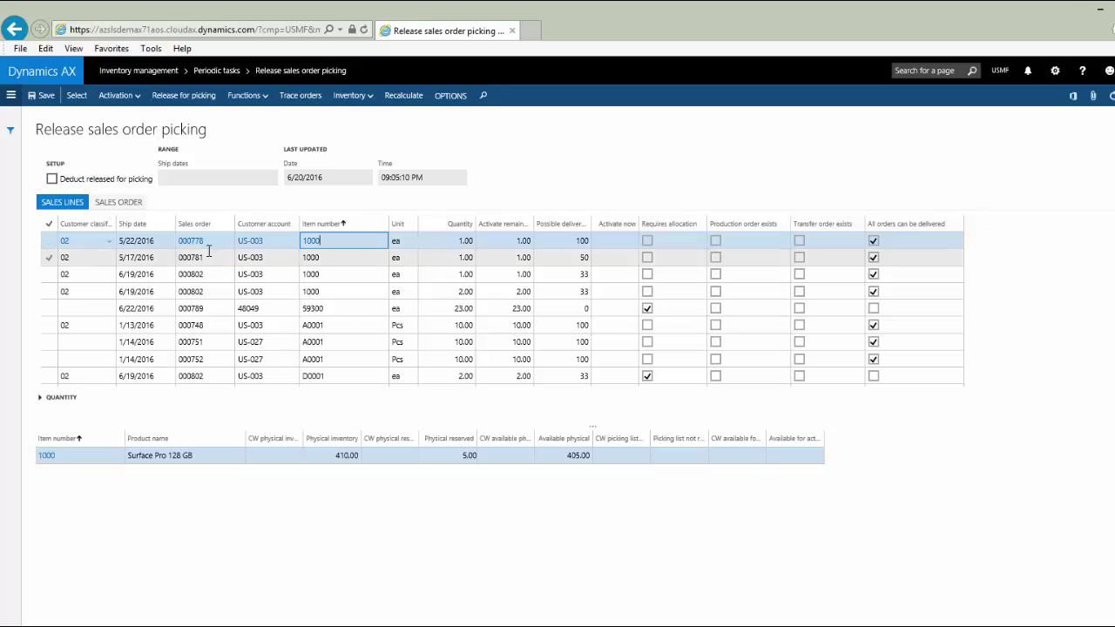
Examine the on-hand inventory for sales lines with items 1000, 59300 and A0001.
left_click(49, 259)
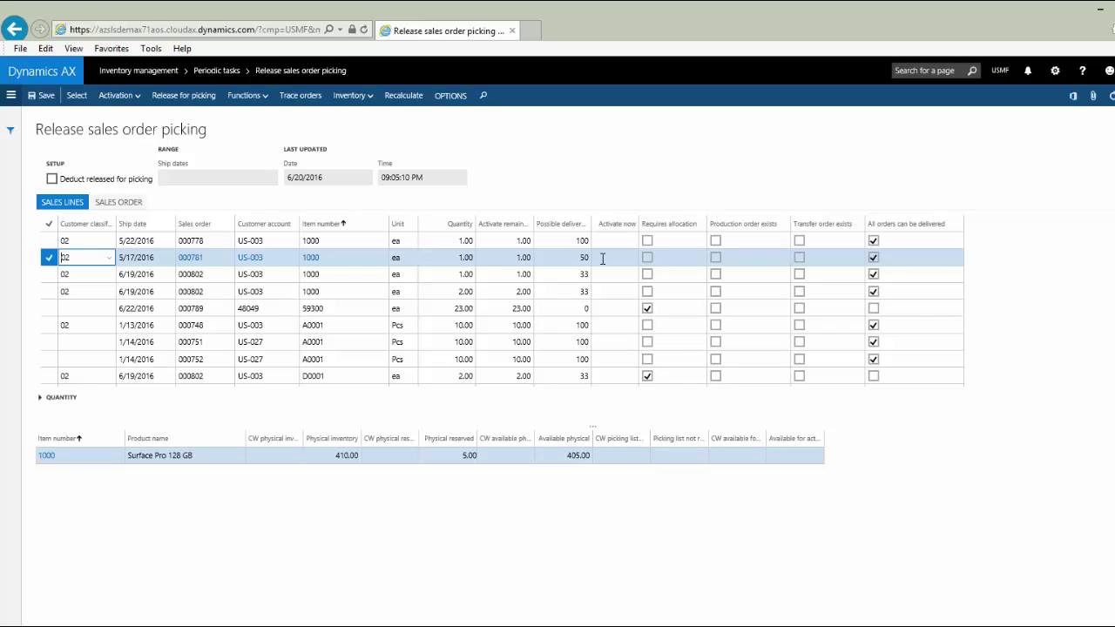
left_click(609, 275)
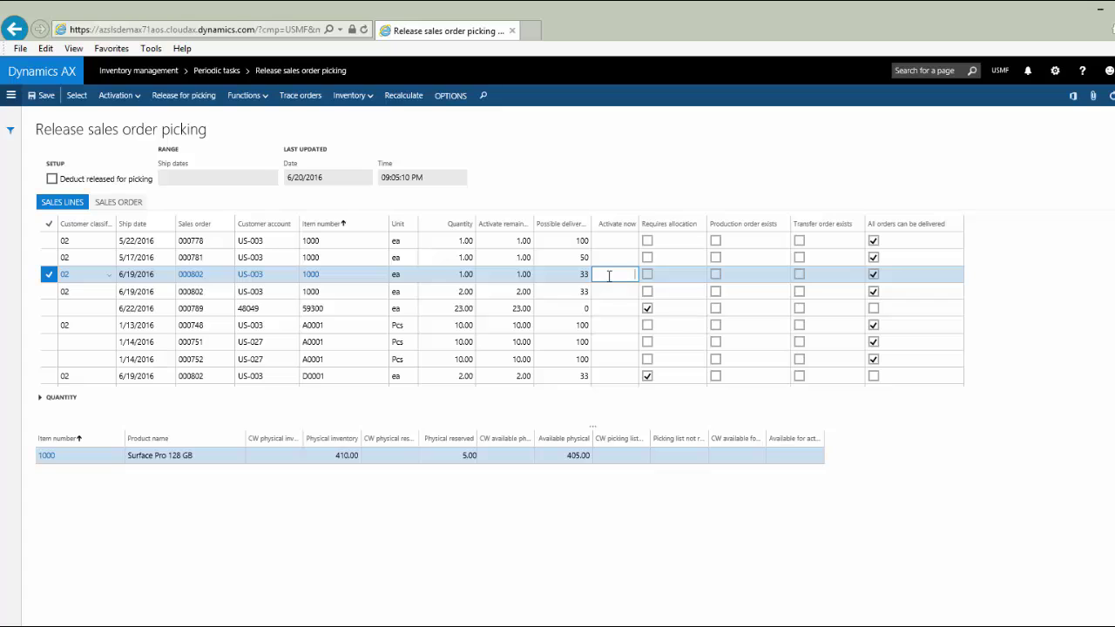
left_click(566, 274)
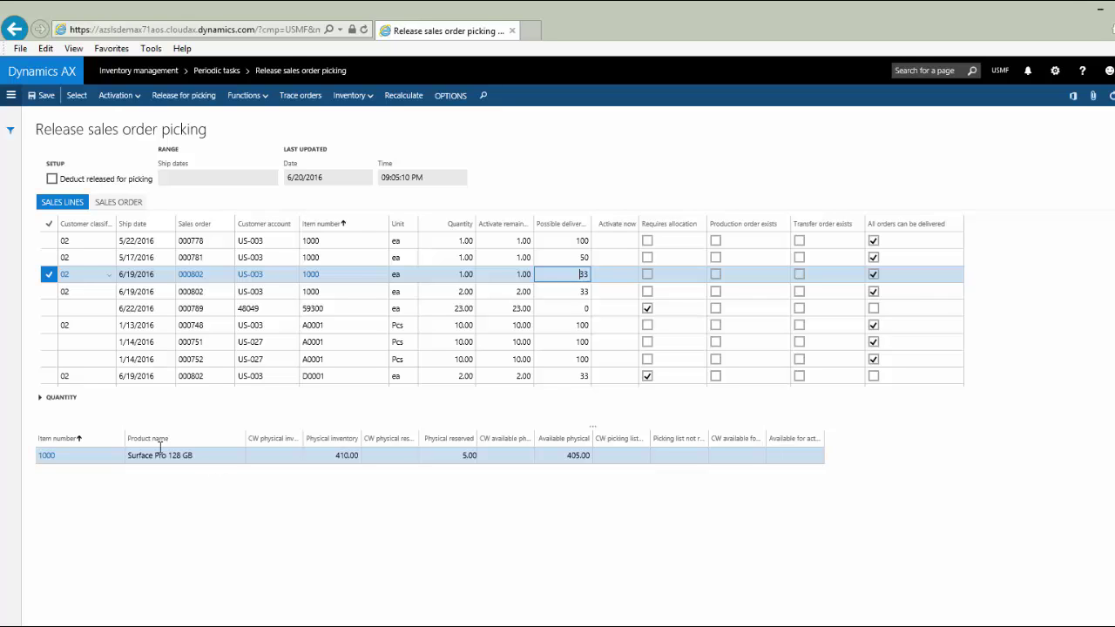
left_click(49, 308)
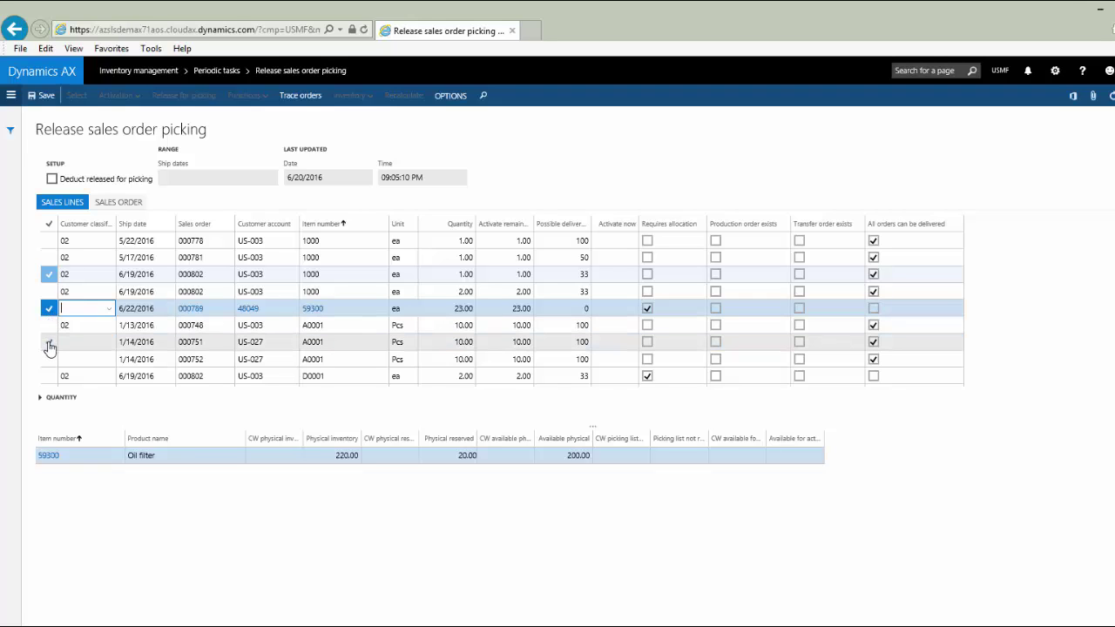
left_click(49, 342)
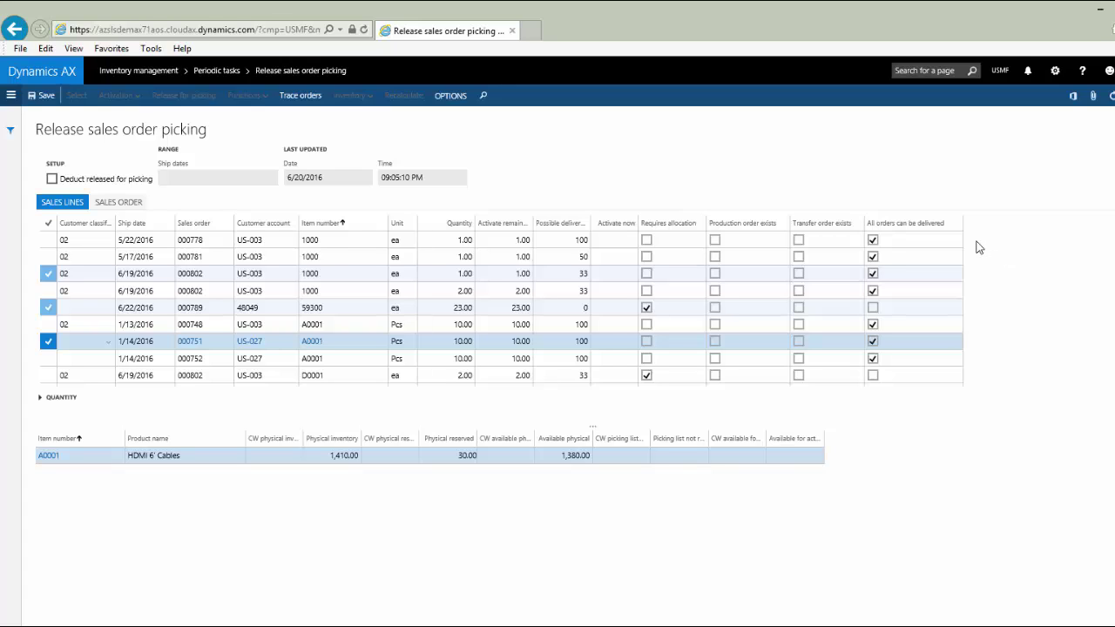
Set the Activate now quantity to 1 on the first and third item 1000 lines and to 2 on the fourth.
left_click(618, 236)
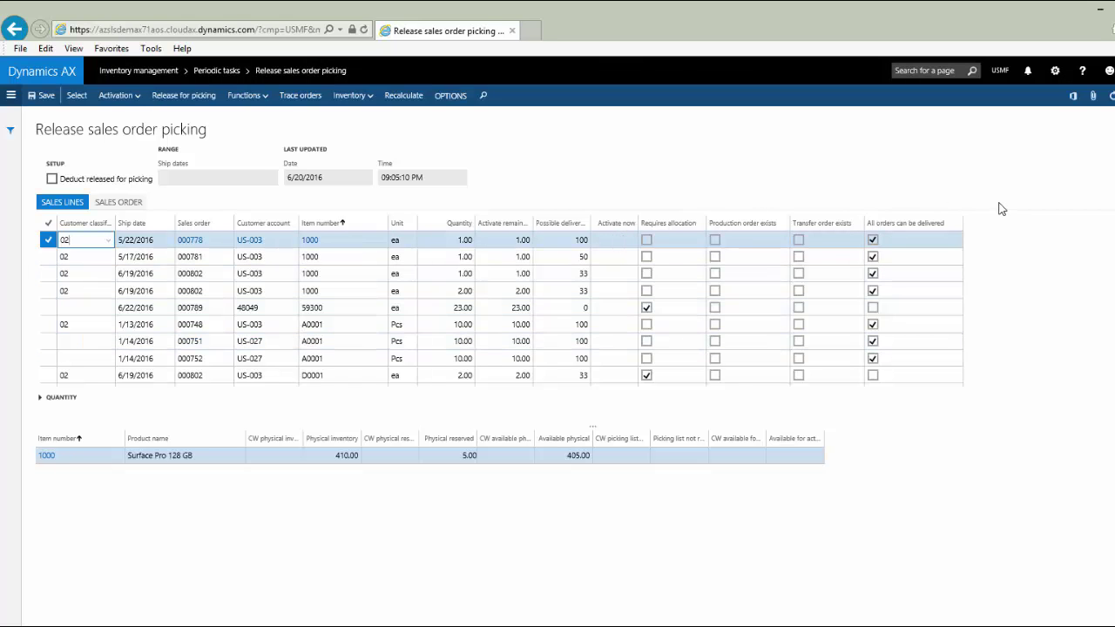
left_click(620, 239)
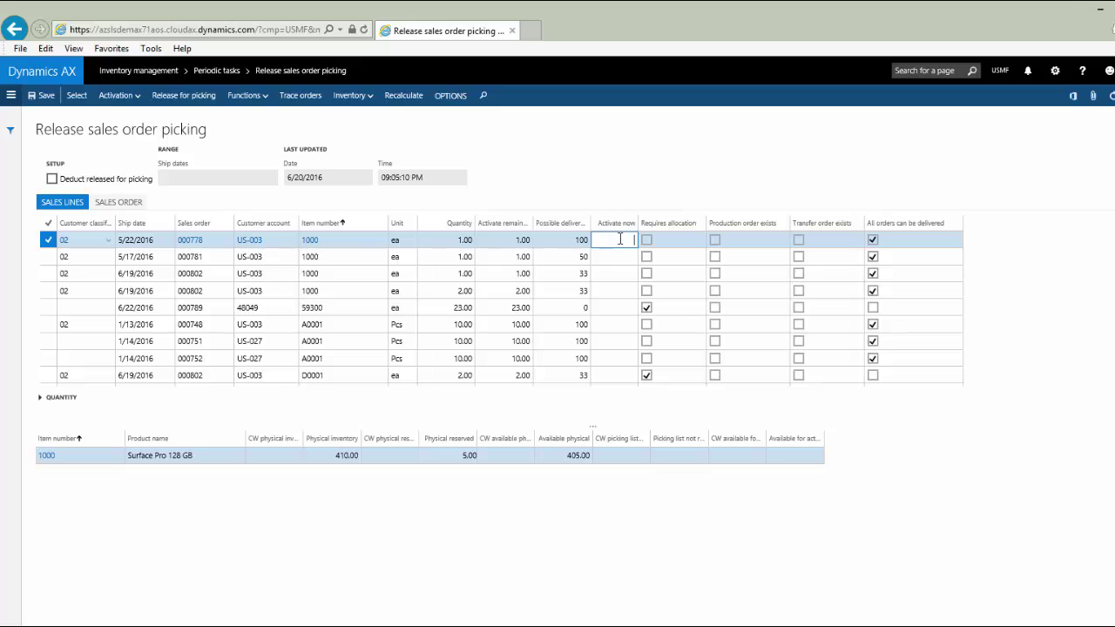
type("1")
key("Down")
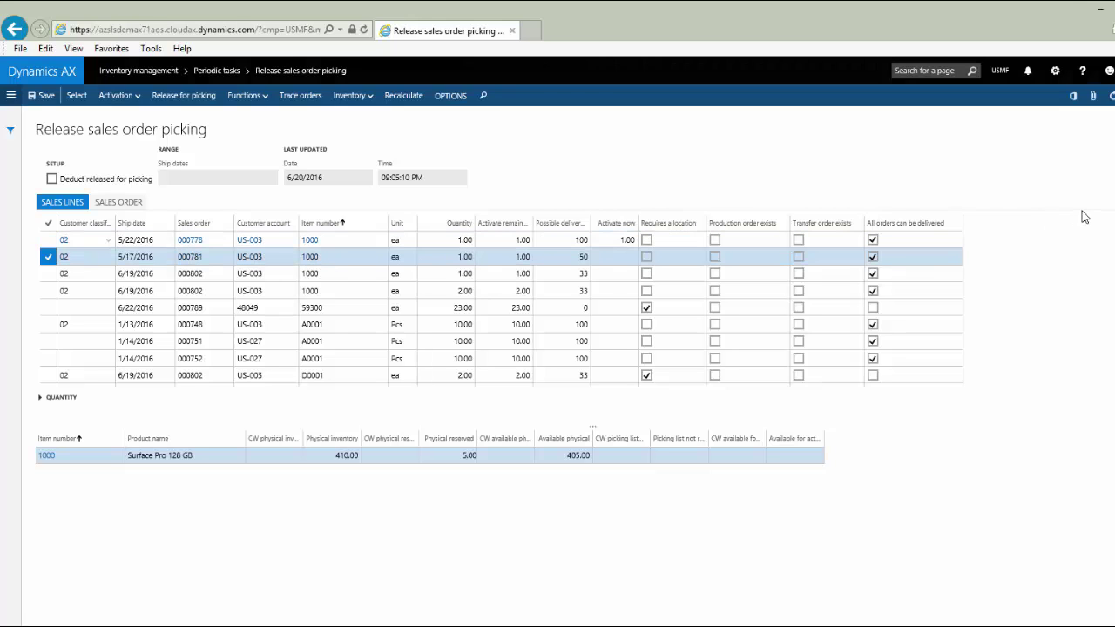
key("Down")
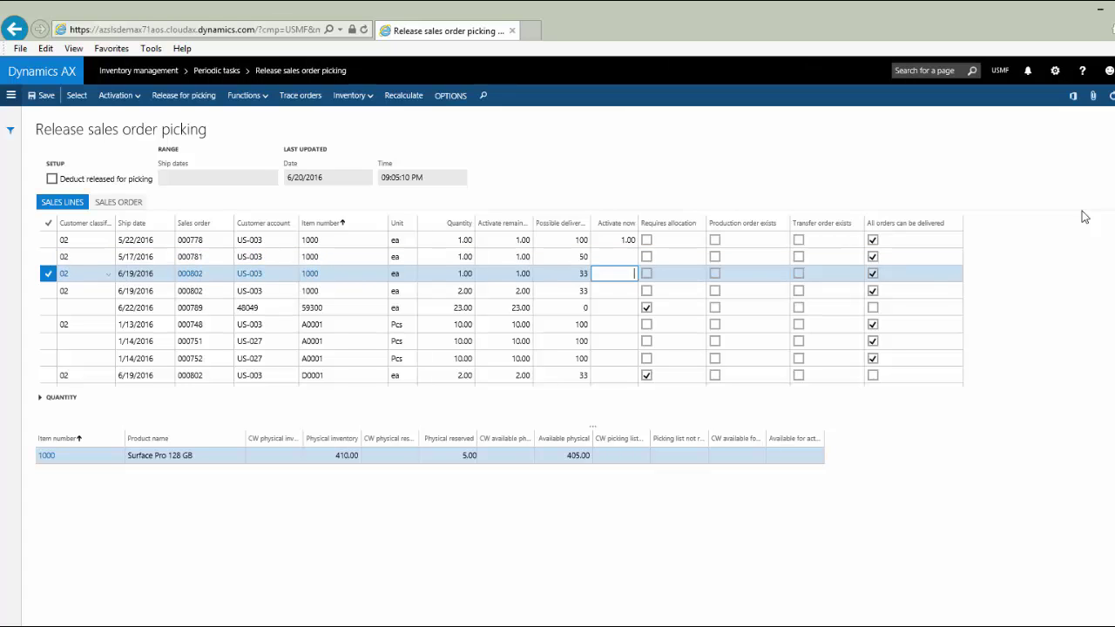
type("1")
key("Down")
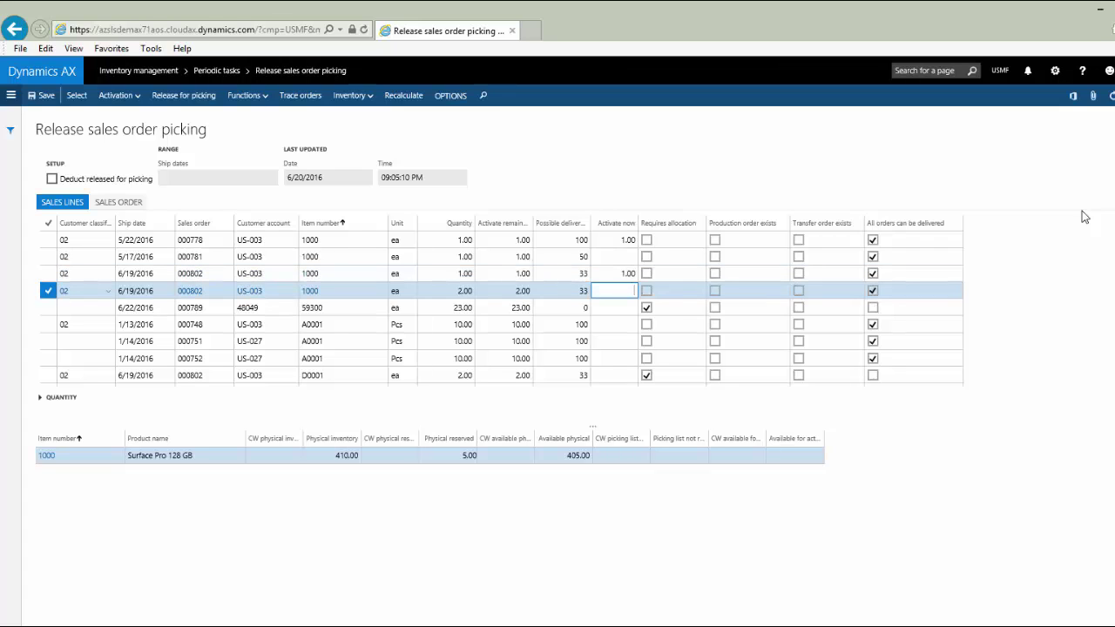
type("2")
key("Down")
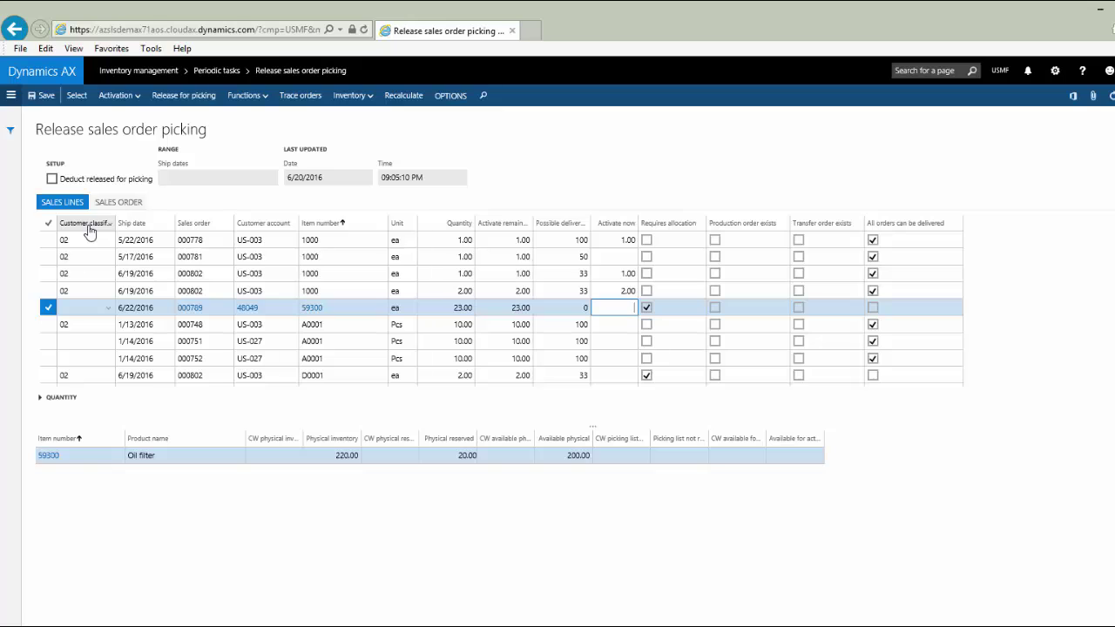
Filter the sales lines to customer classification groups beginning with 01.
key("shift+Tab")
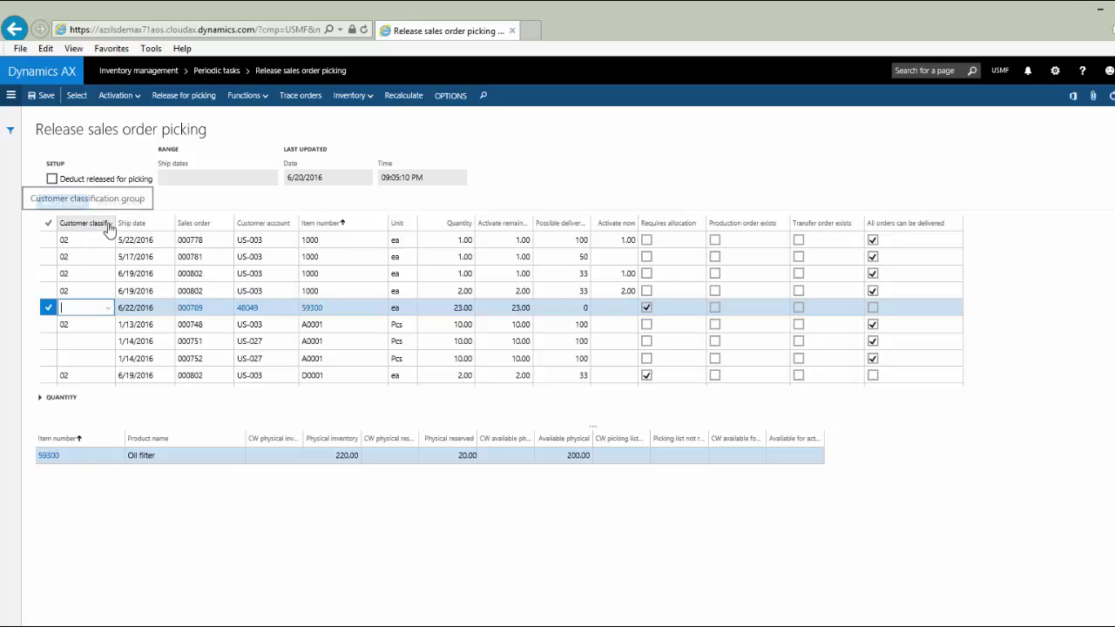
left_click(110, 228)
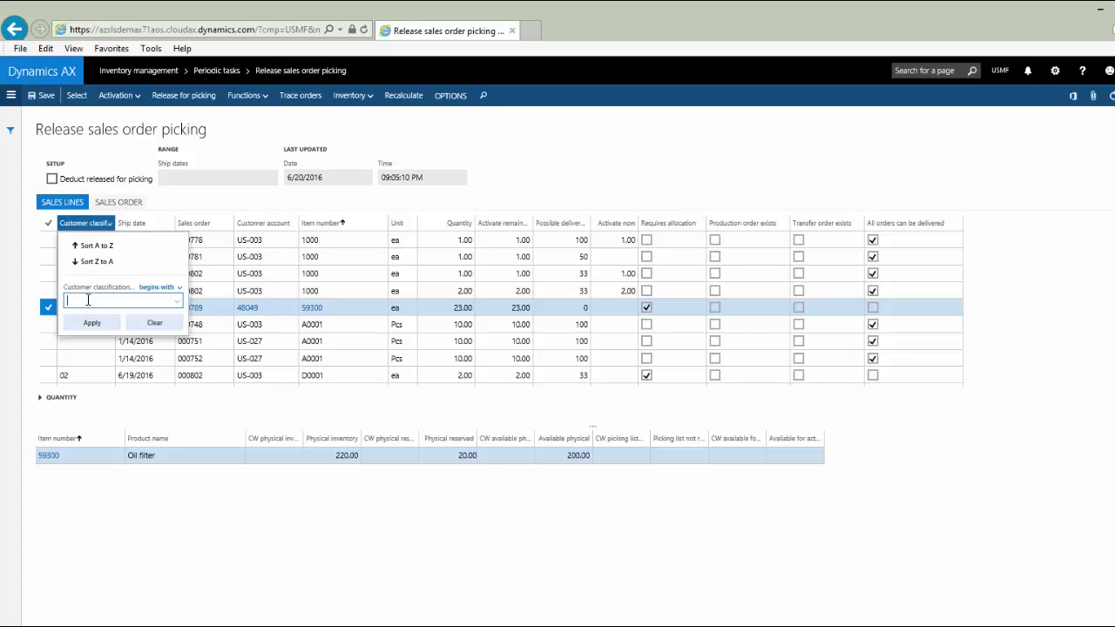
type("01")
left_click(90, 322)
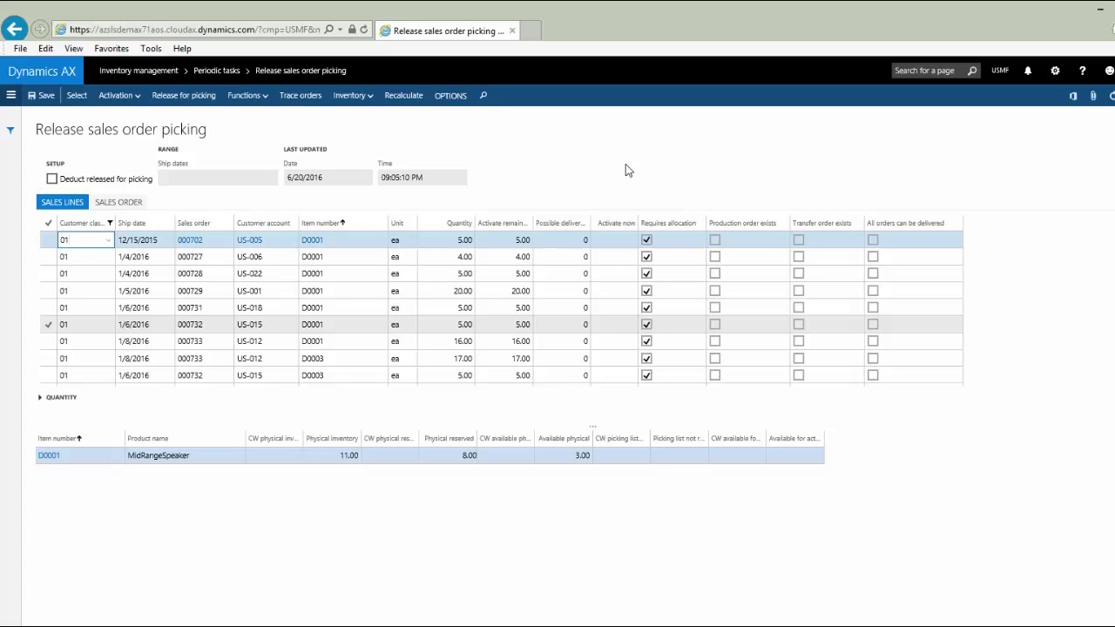
Set the Activate now quantity to 3 on the first item D0001 line.
left_click(615, 238)
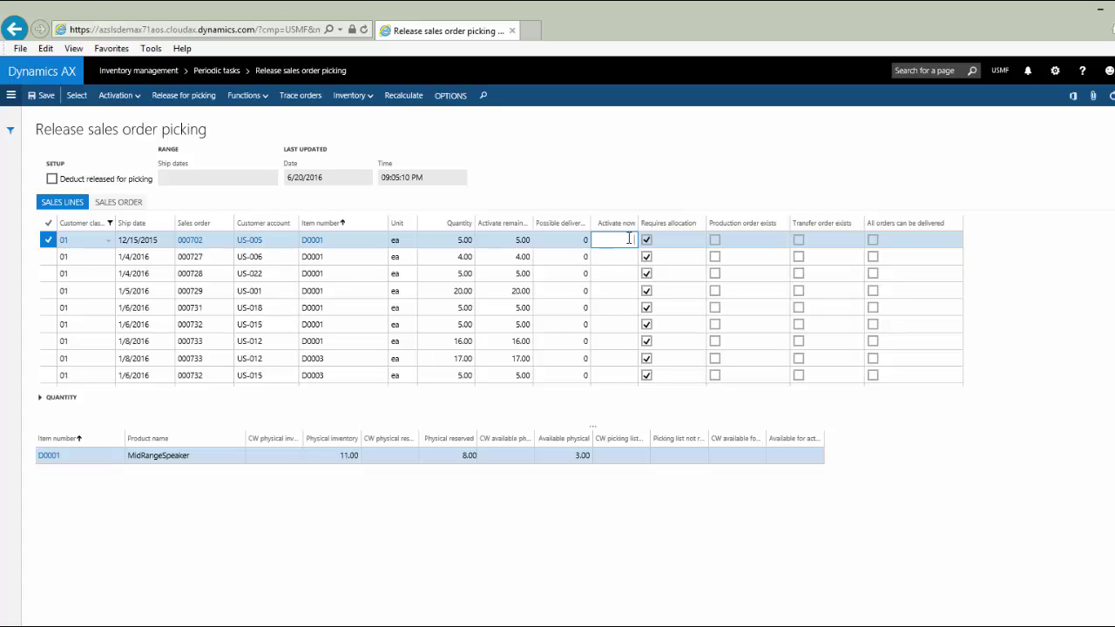
type("3")
key("Tab")
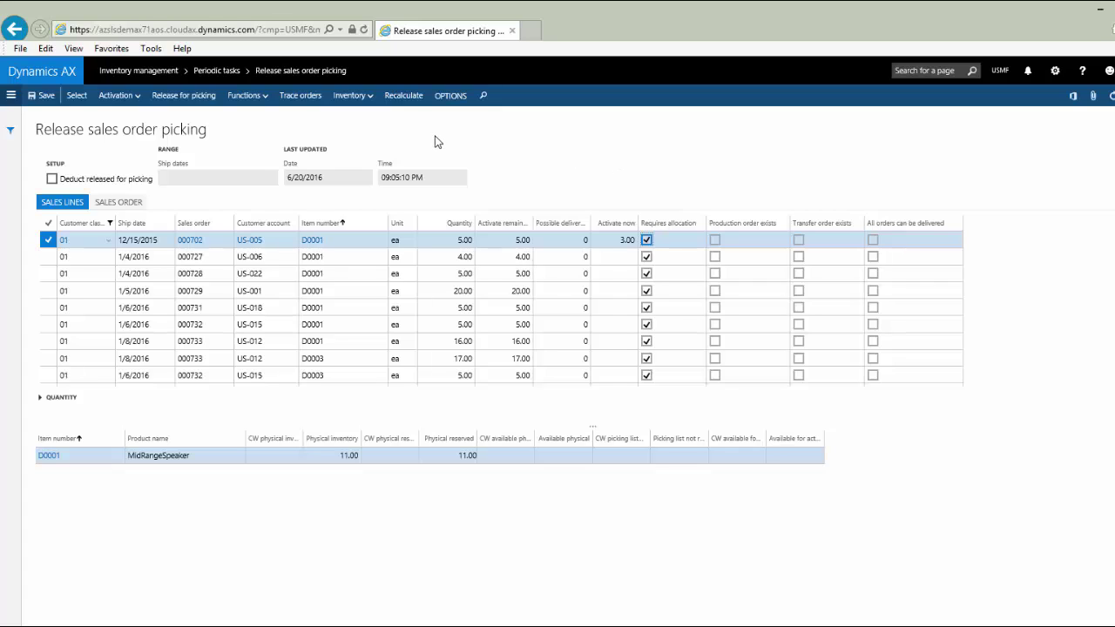
left_click(137, 101)
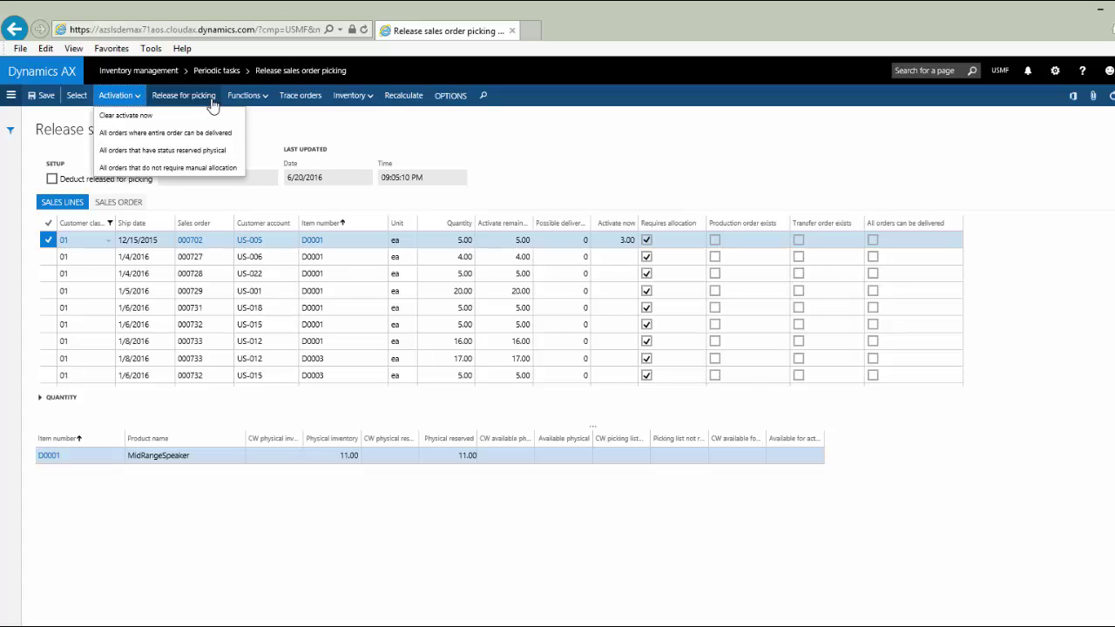
left_click(255, 122)
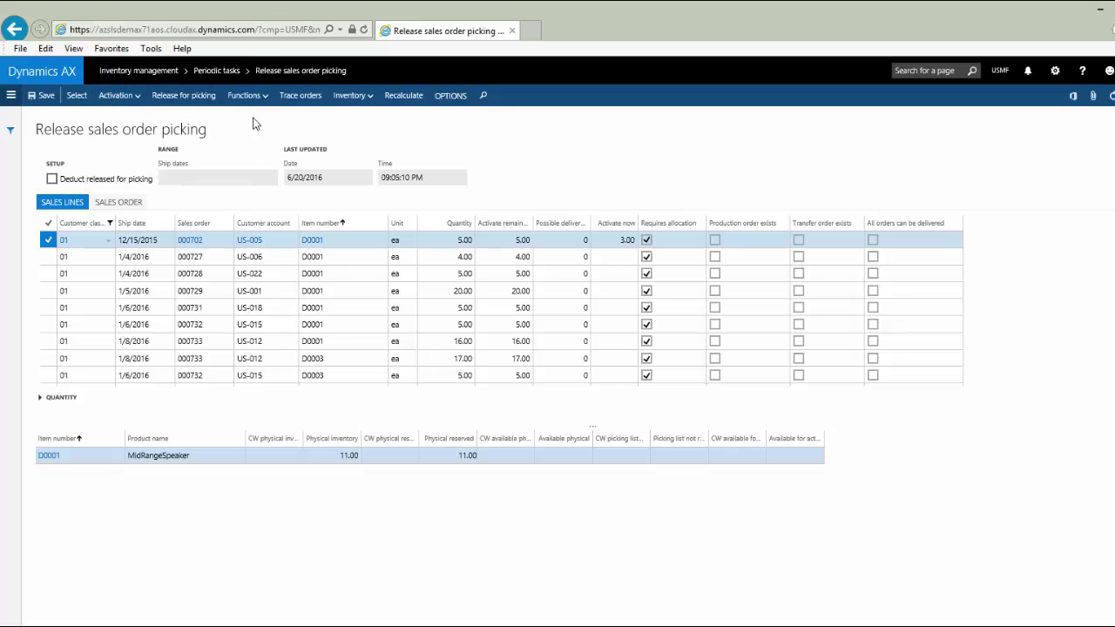